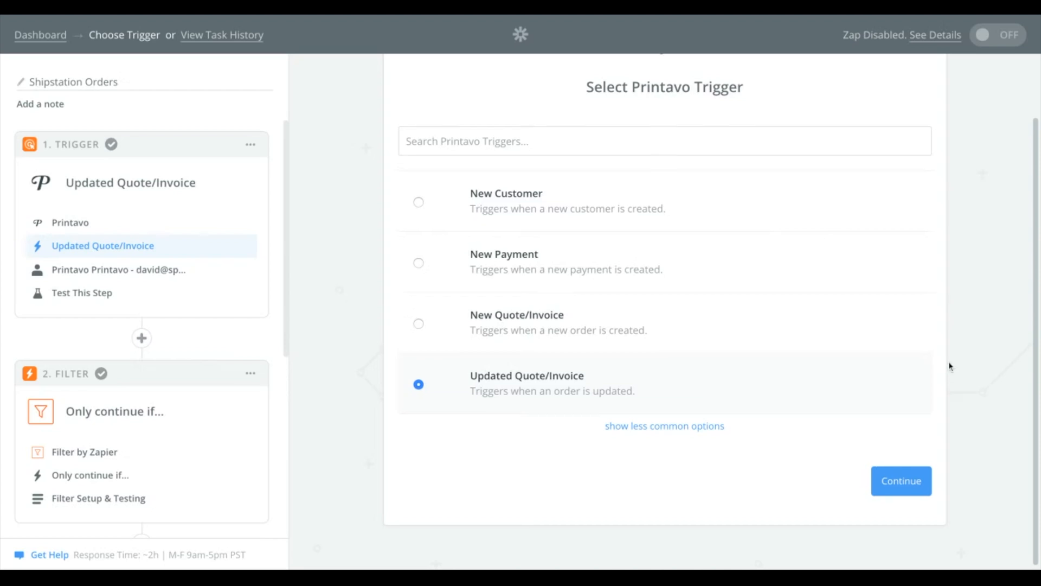
scroll(949, 367, "up", 1)
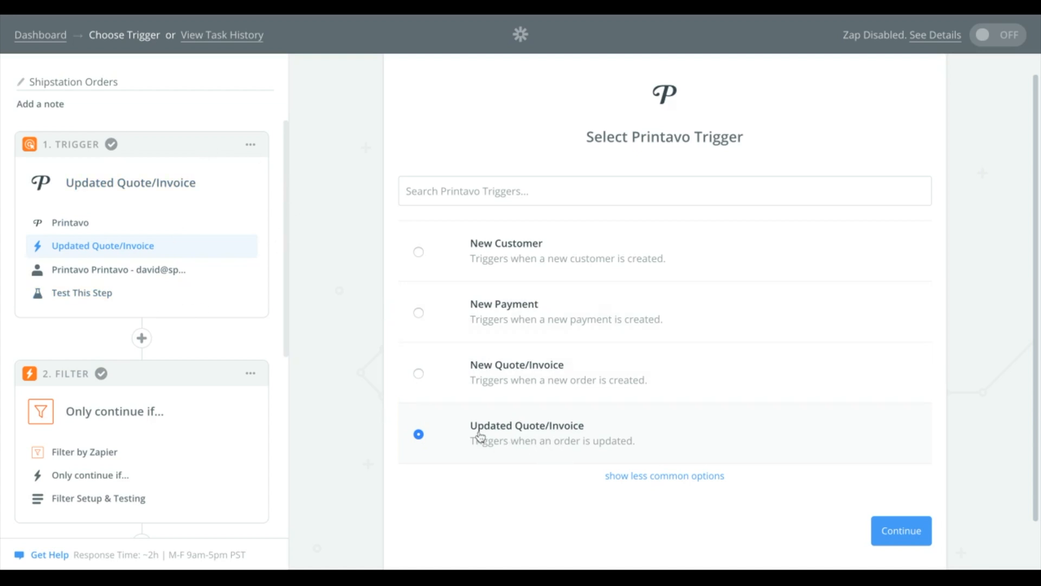
scroll(147, 272, "down", 2)
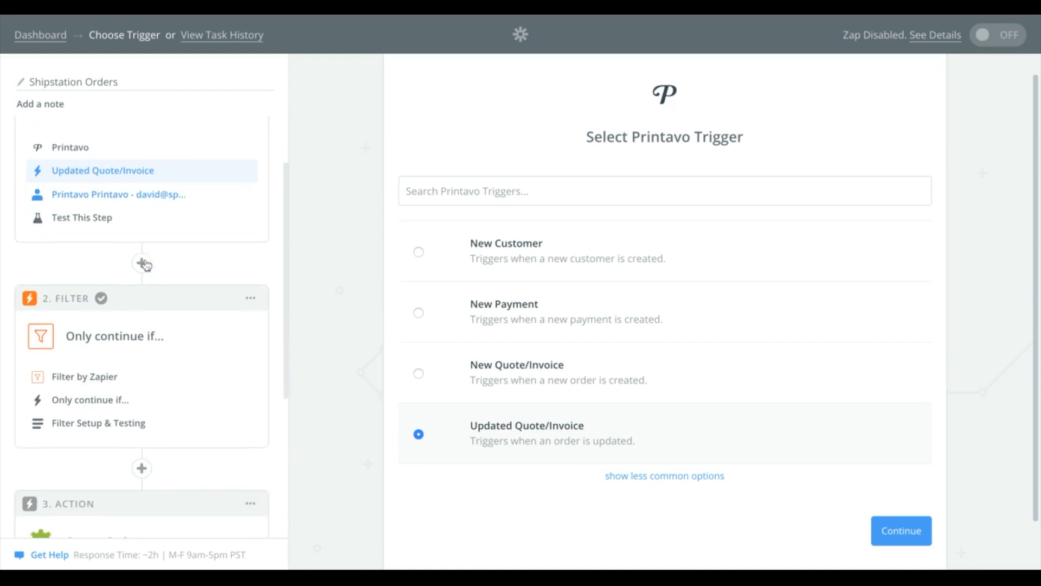
scroll(145, 267, "down", 1)
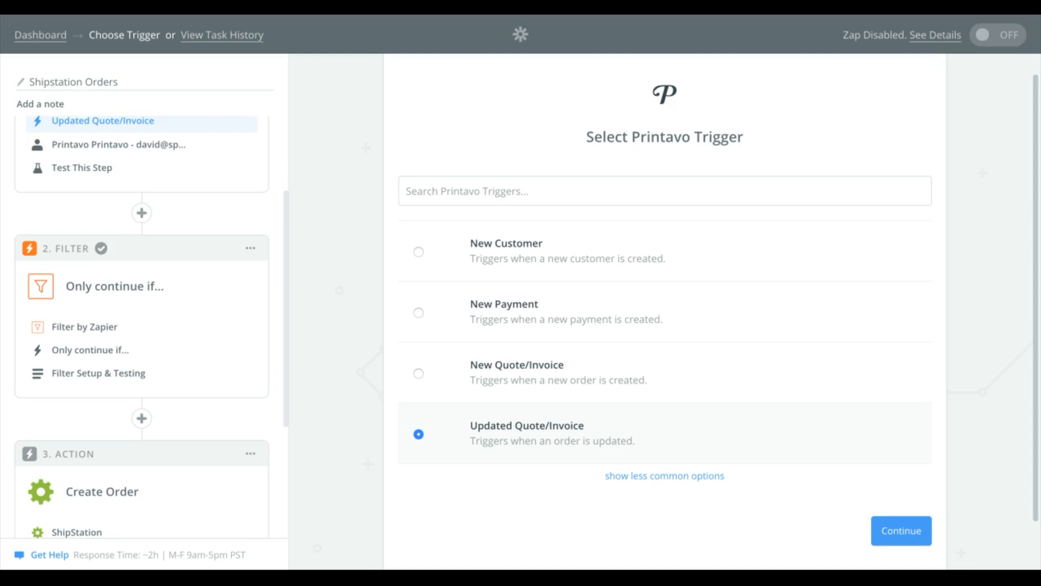
Review the Filter by Zapier step and show its rule: Orderstatus Name contains Invoice Created
left_click(68, 355)
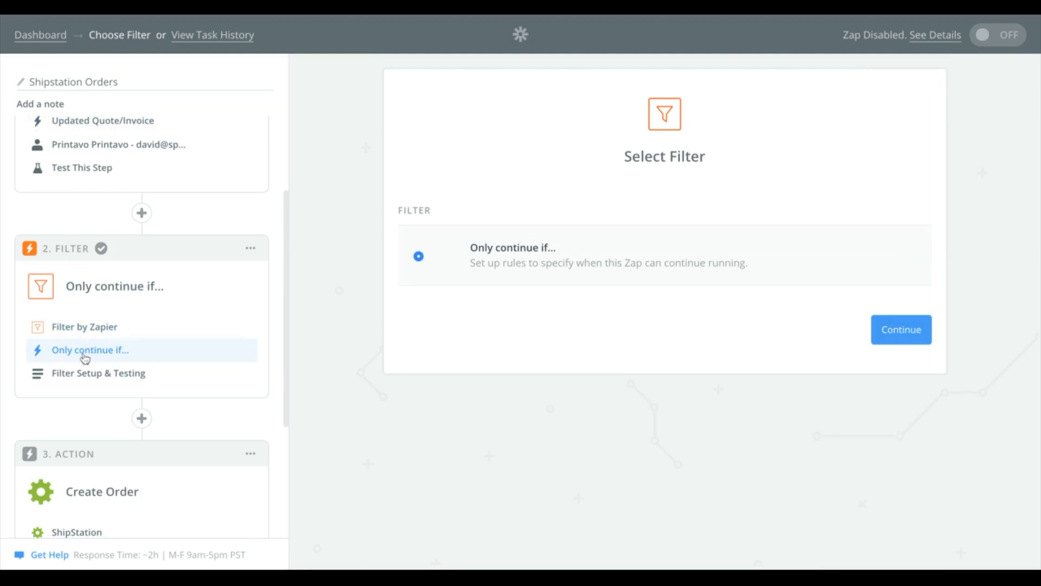
left_click(84, 332)
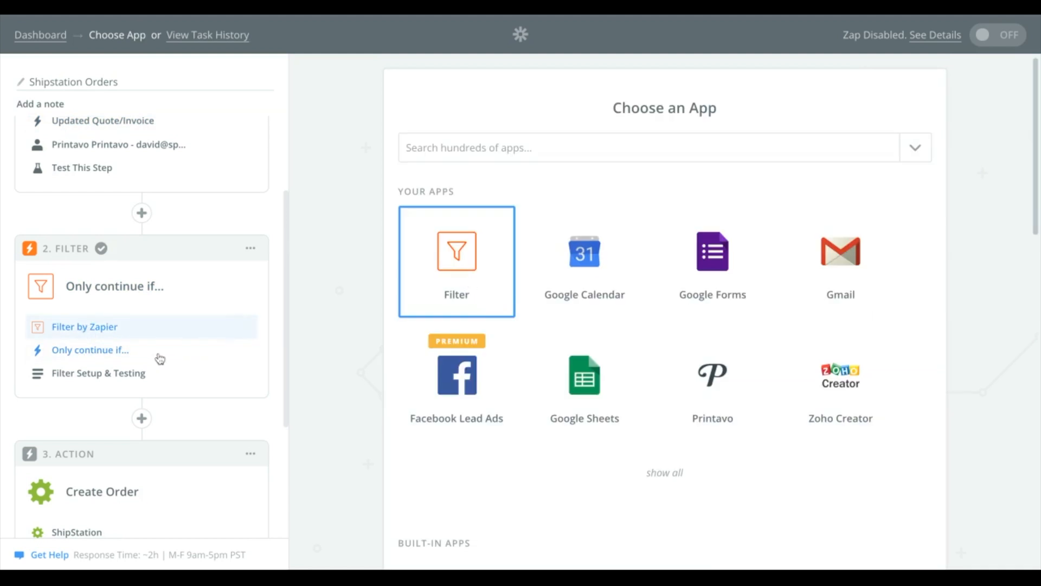
left_click(121, 352)
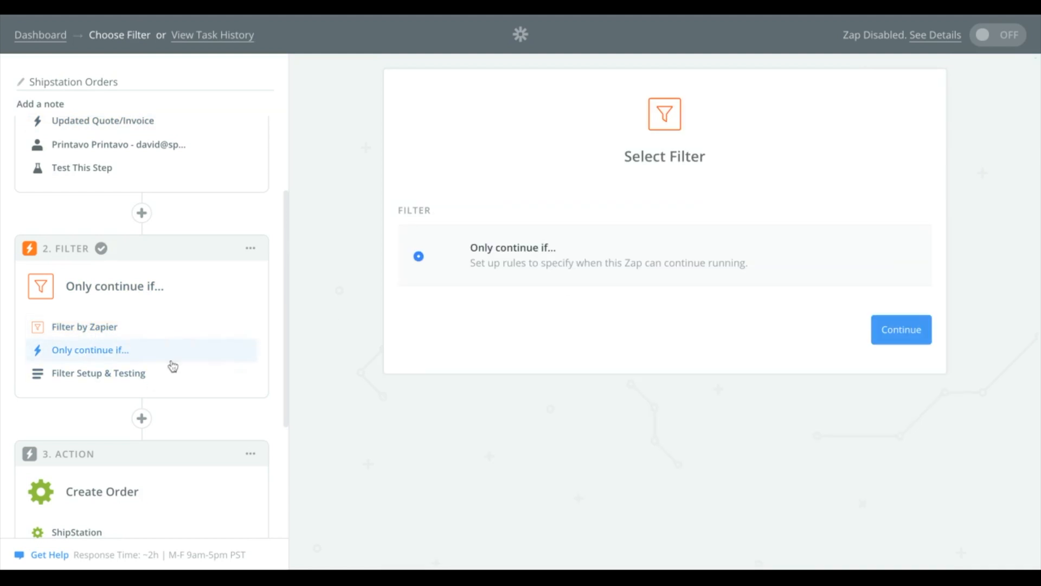
left_click(127, 380)
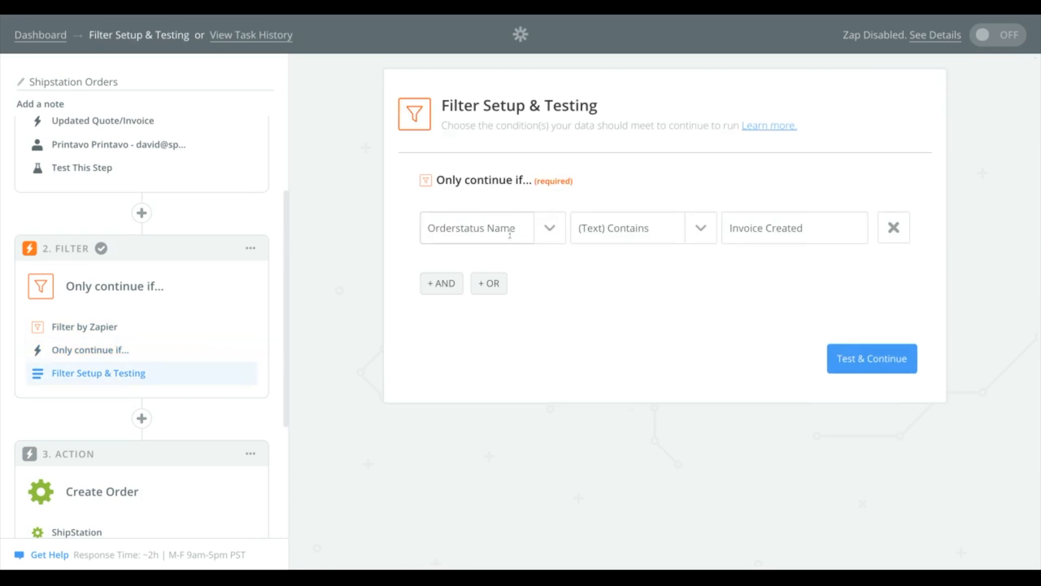
Review the ShipStation Create Order action and account, then show its template with store Sports Addix and Order # from Step 1
triple_click(800, 228)
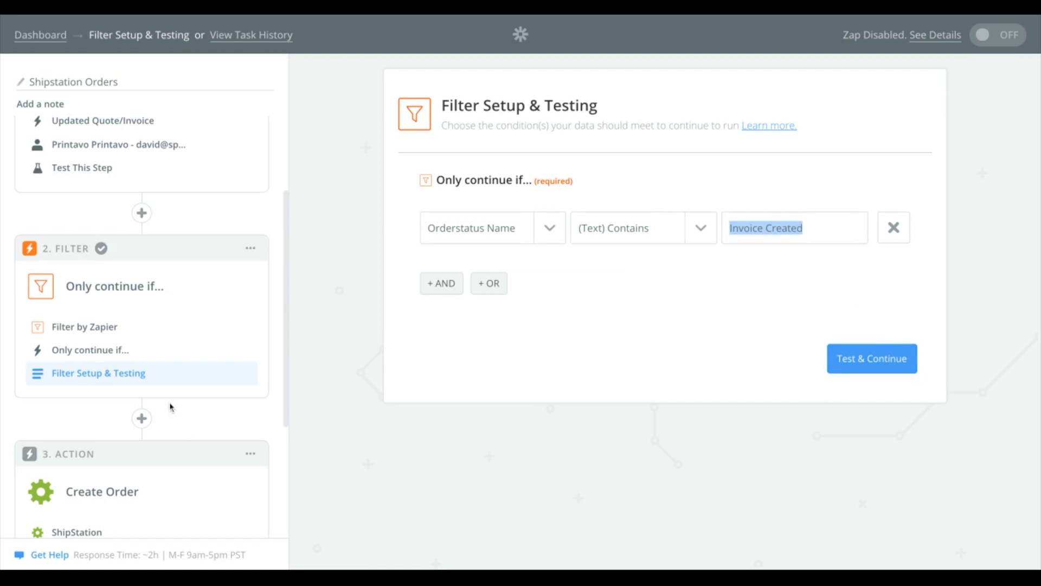
scroll(170, 407, "down", 2)
scroll(170, 407, "down", 1)
scroll(170, 406, "down", 1)
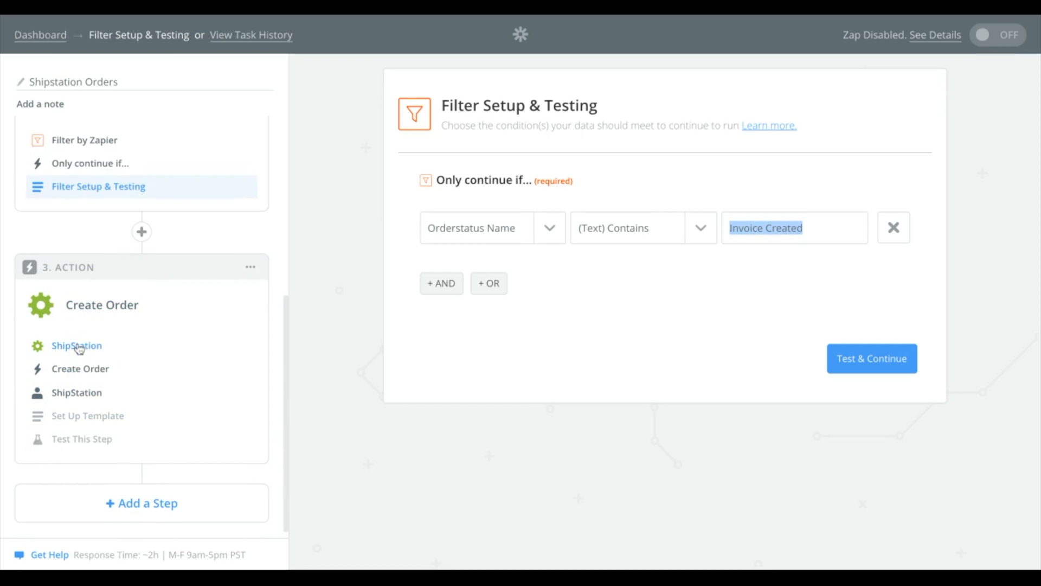
left_click(79, 375)
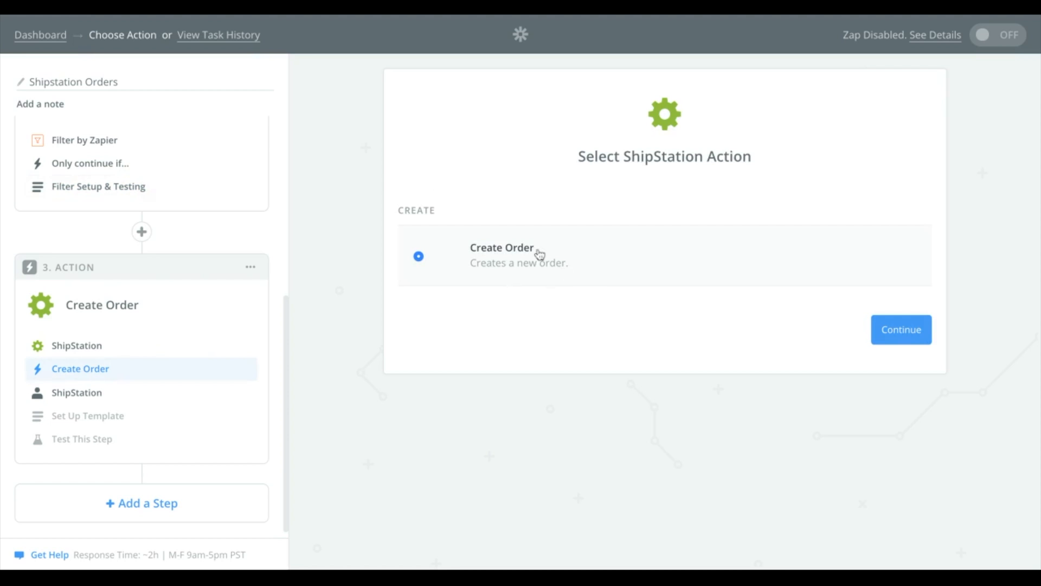
left_click(109, 395)
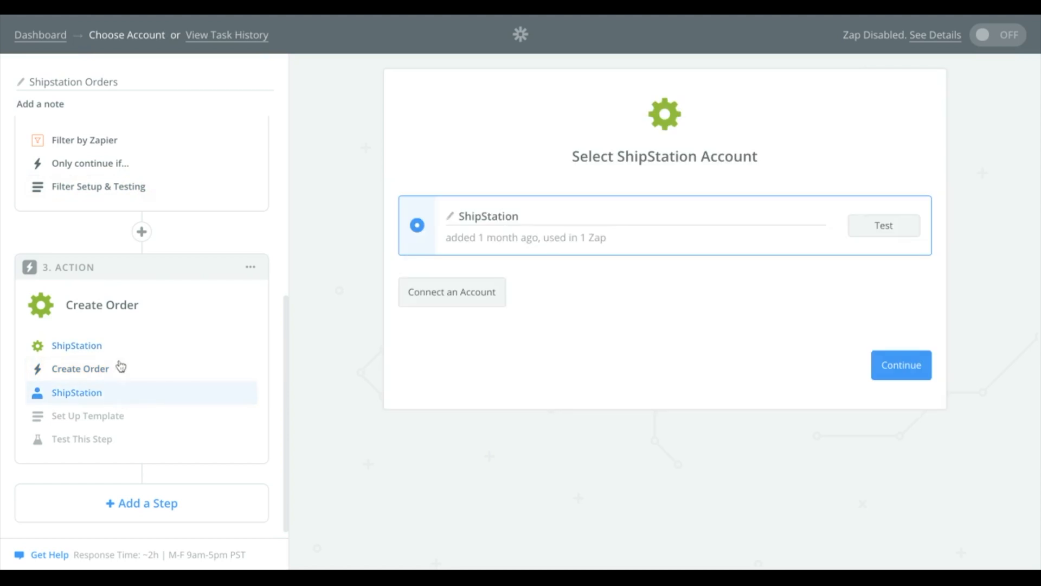
left_click(105, 423)
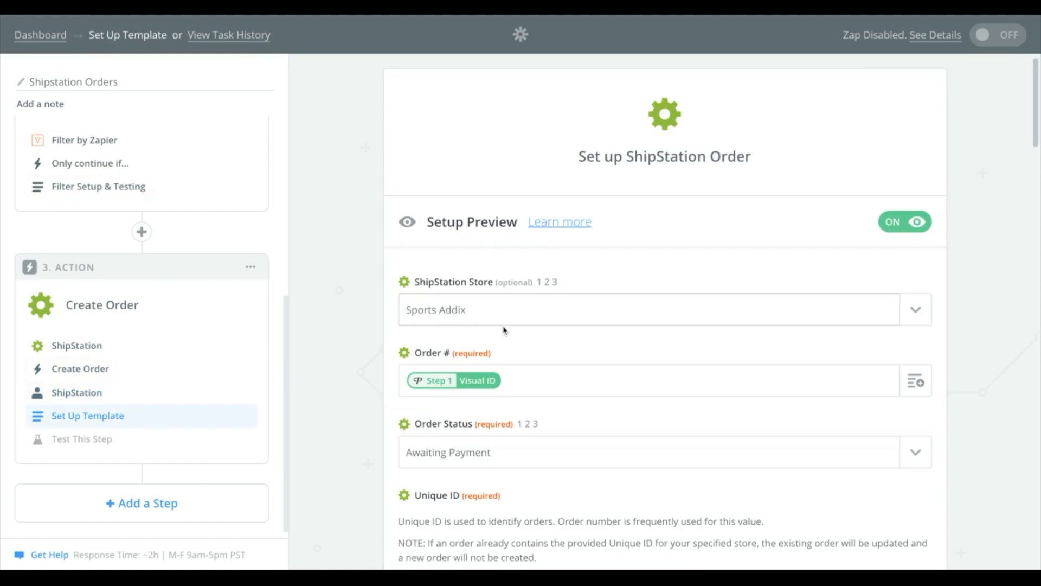
scroll(505, 331, "down", 3)
scroll(503, 330, "down", 1)
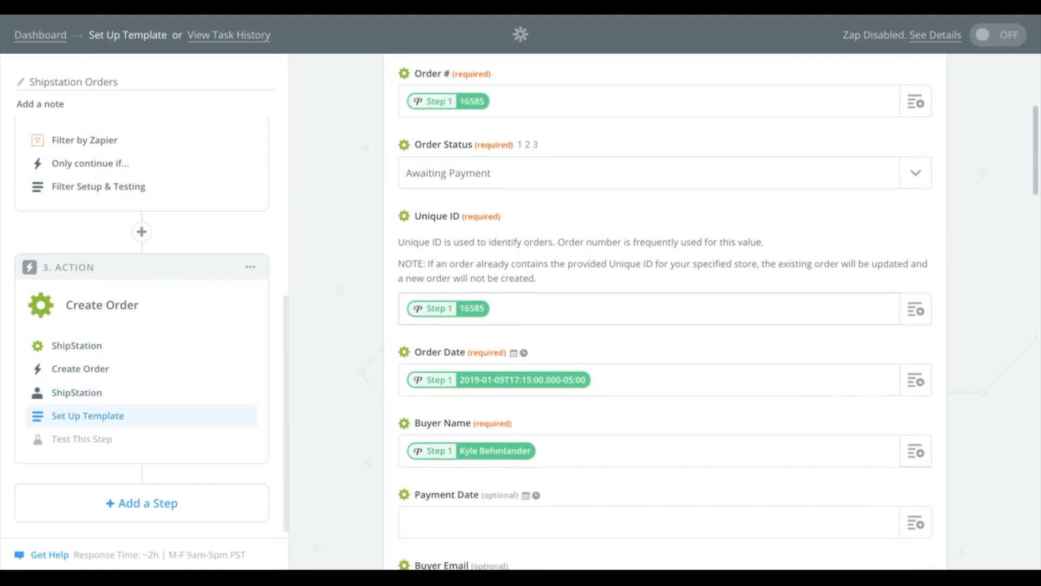
scroll(505, 330, "down", 1)
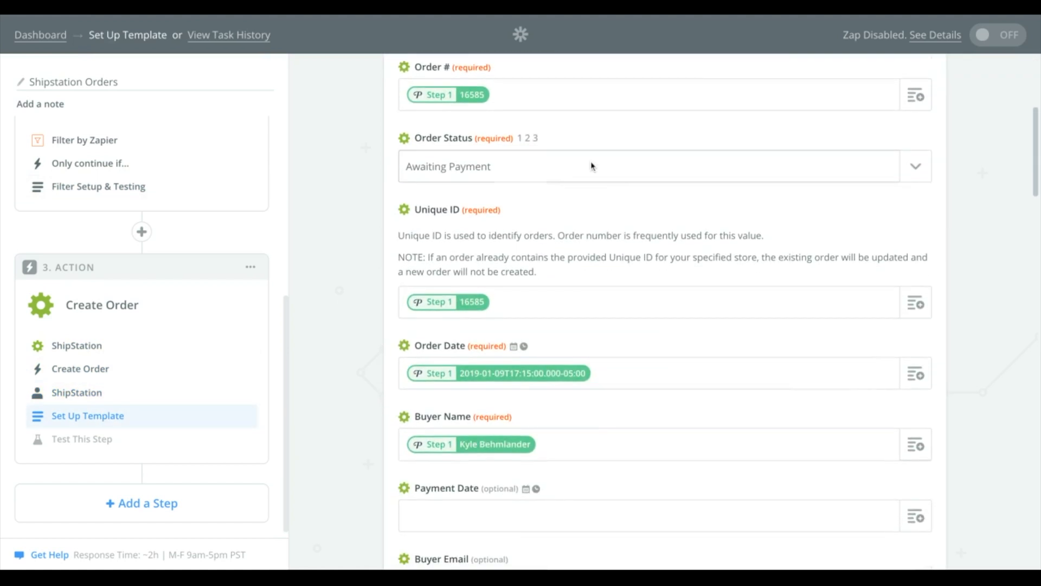
scroll(591, 167, "down", 1)
scroll(600, 140, "down", 2)
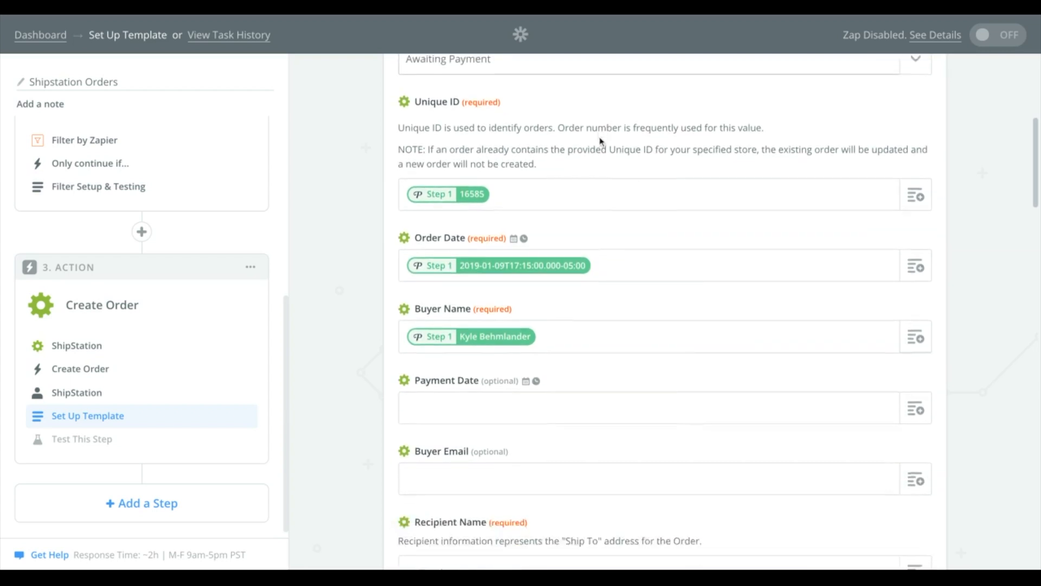
scroll(599, 140, "down", 2)
scroll(600, 142, "down", 2)
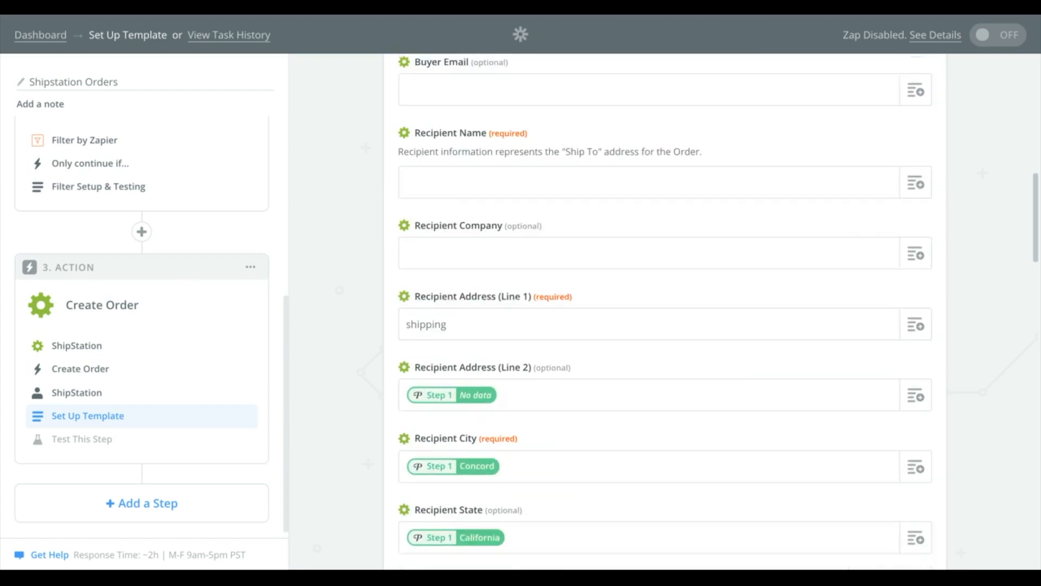
scroll(600, 142, "down", 1)
scroll(599, 142, "down", 1)
scroll(599, 141, "down", 1)
scroll(552, 135, "down", 1)
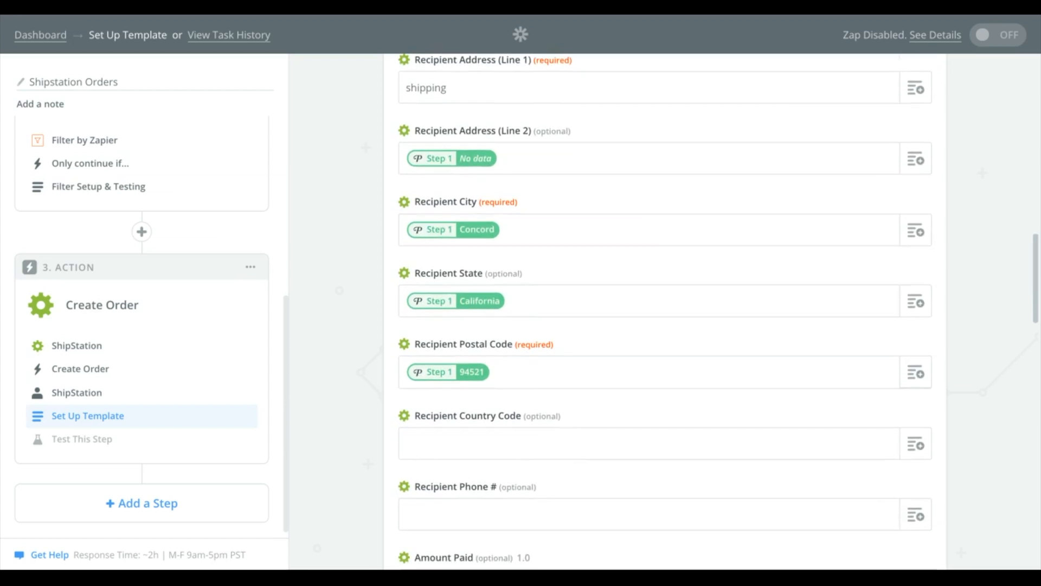
Clear the No data mapping from Recipient Address (Line 2)
left_click(552, 136)
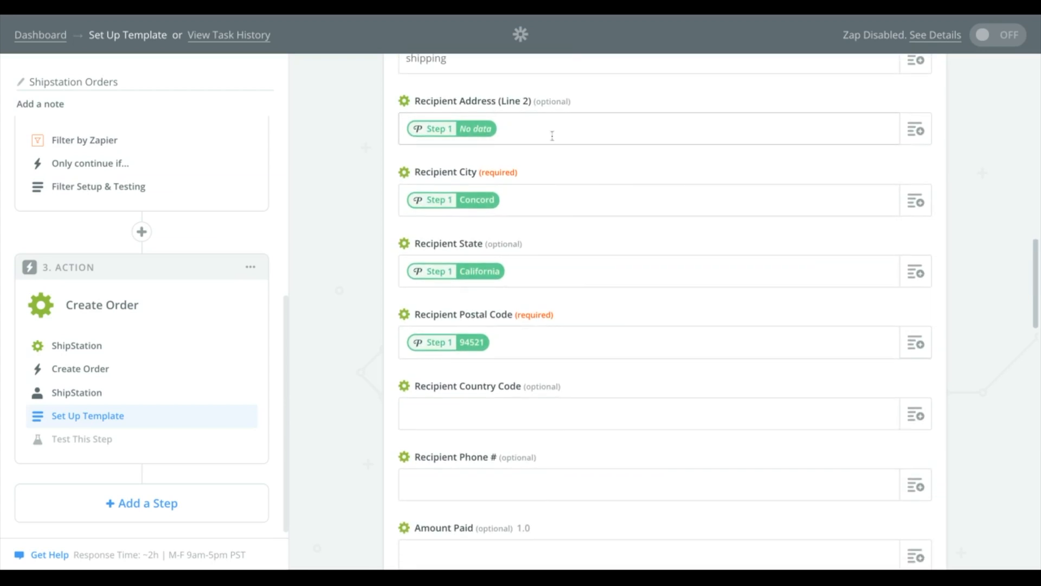
key("BackSpace")
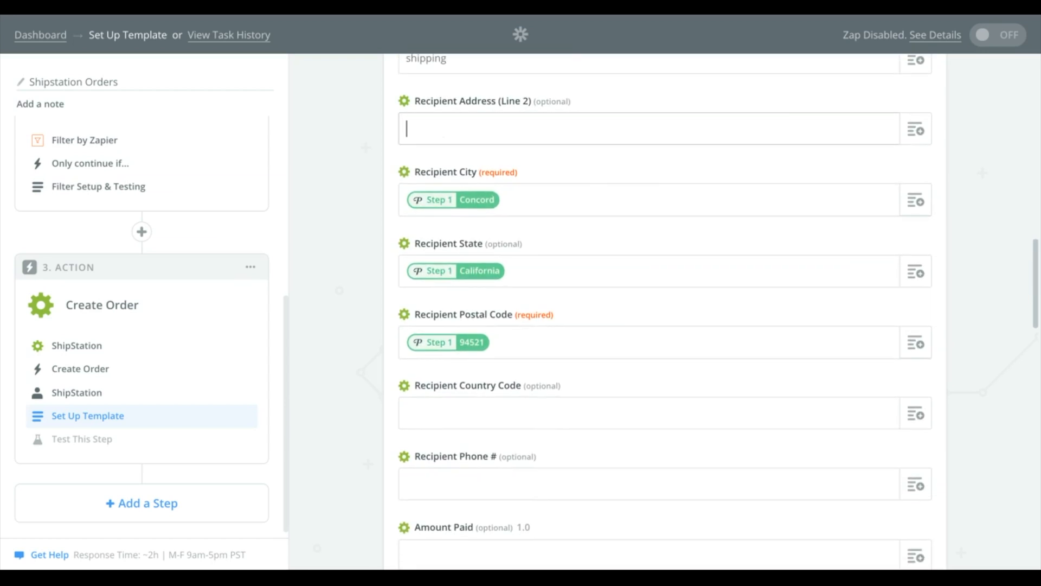
left_click(914, 131)
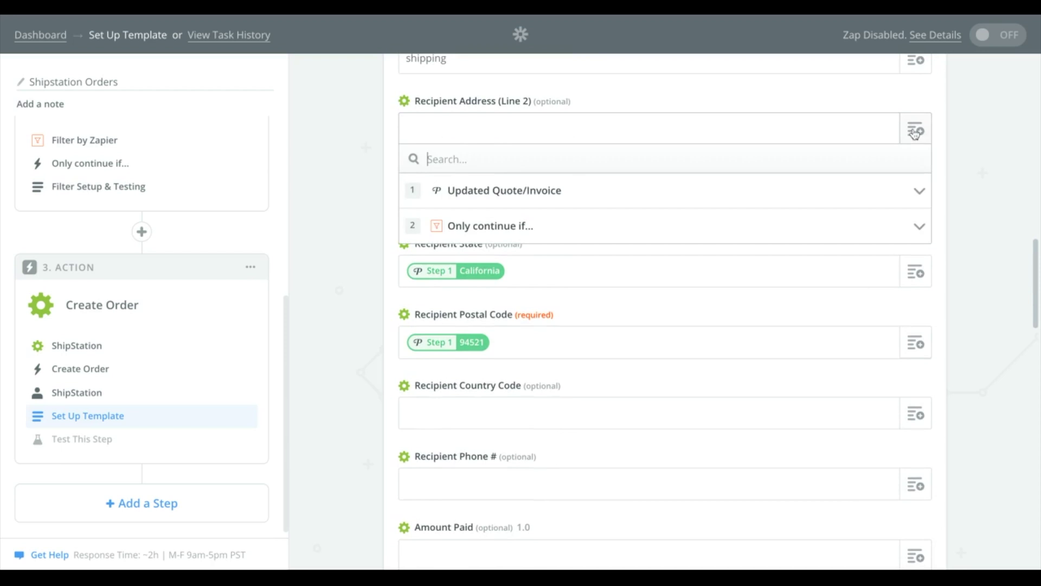
left_click(474, 191)
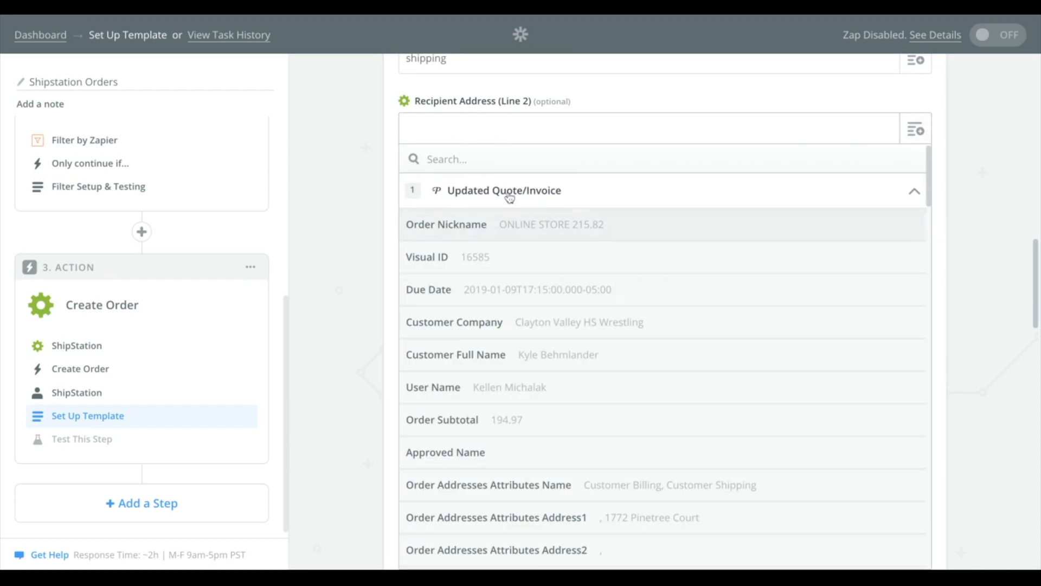
left_click(447, 158)
type("shipping")
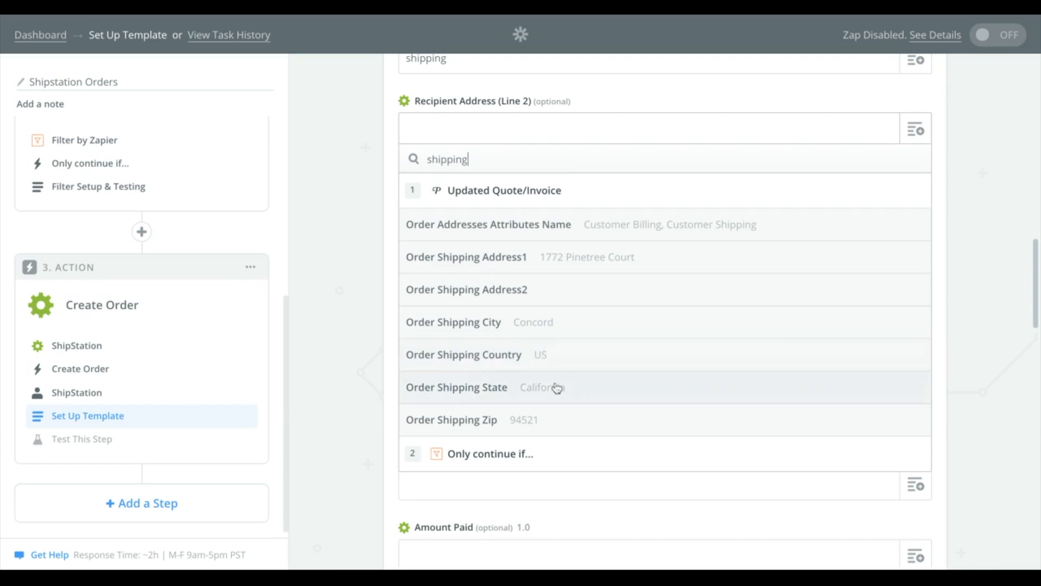
left_click(383, 340)
scroll(581, 207, "down", 2)
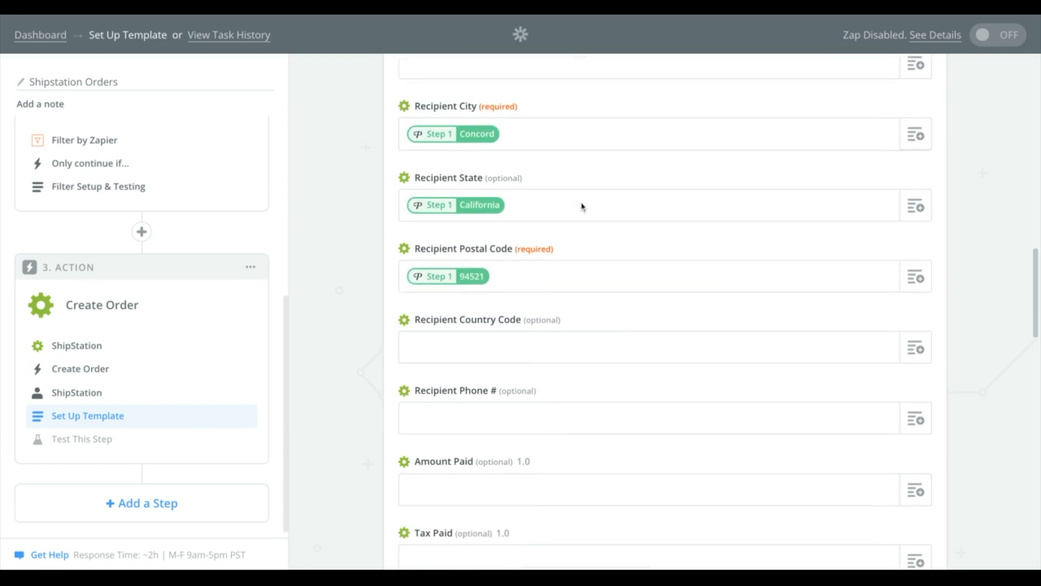
scroll(599, 405, "down", 2)
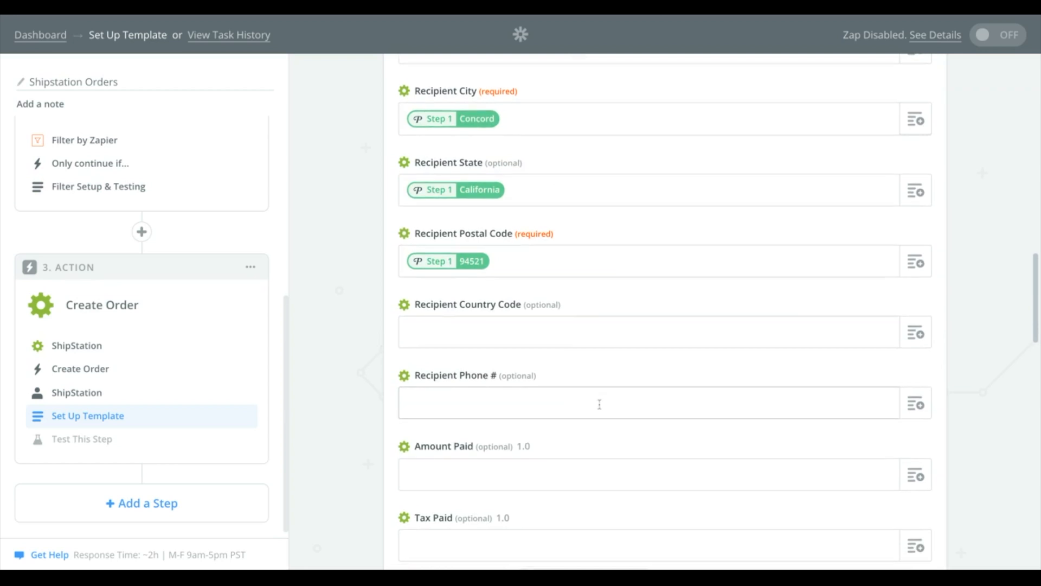
scroll(599, 404, "down", 3)
scroll(600, 404, "down", 4)
scroll(600, 404, "down", 5)
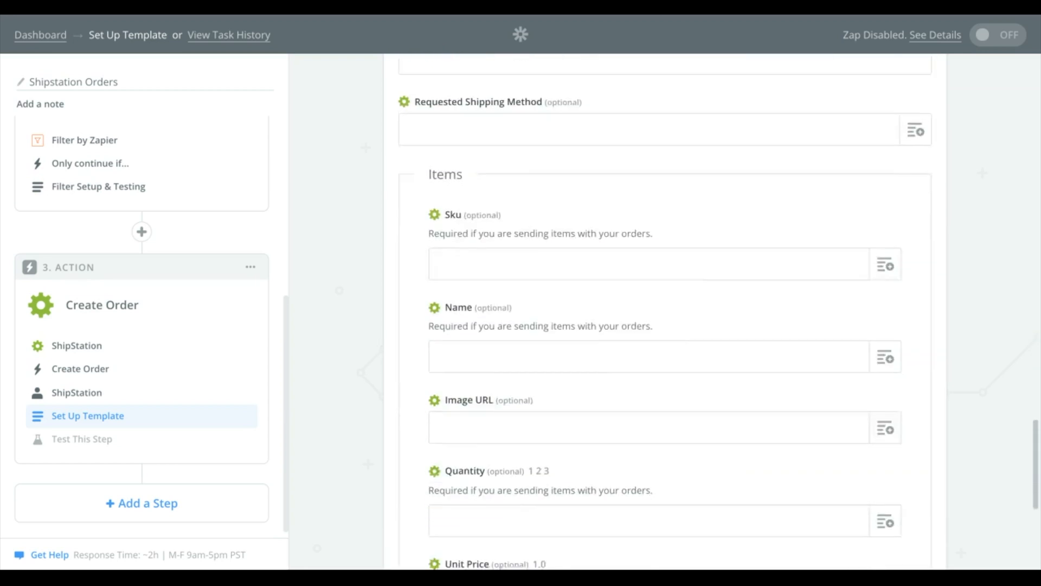
scroll(599, 405, "down", 3)
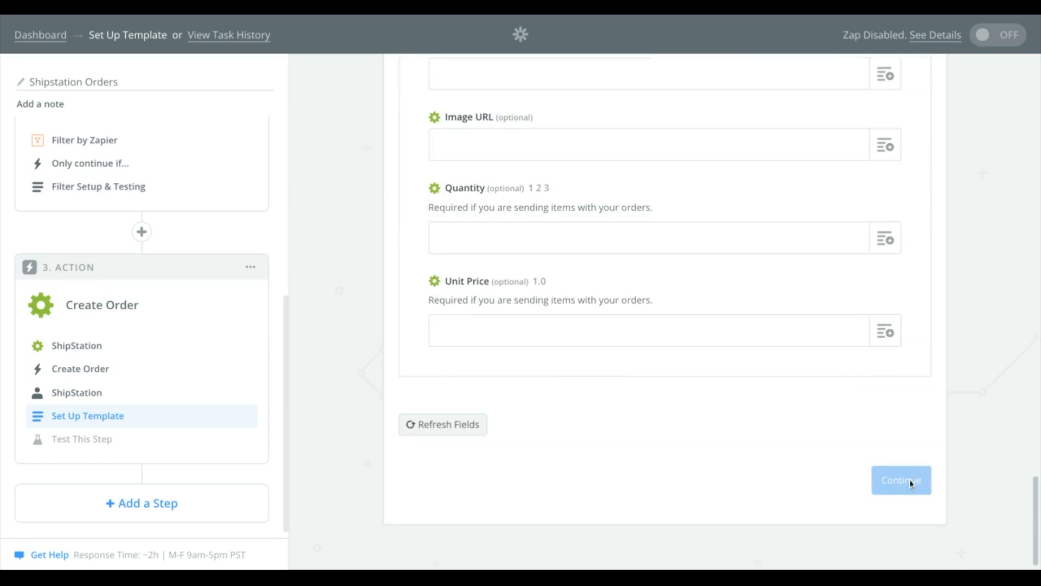